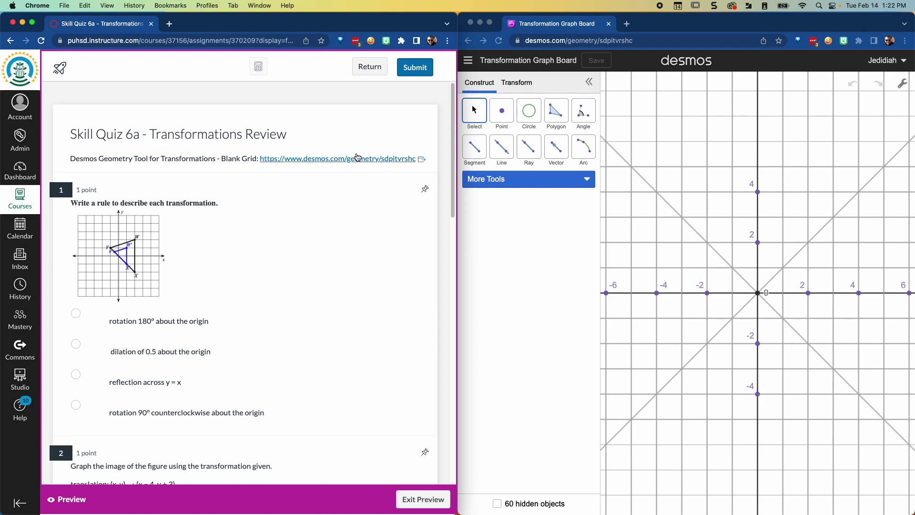
# Draw a closed polygon with vertices (2, 0), (1, 2), (2, 3) and (5, −1)
pyautogui.scroll(-10, 319, 301)
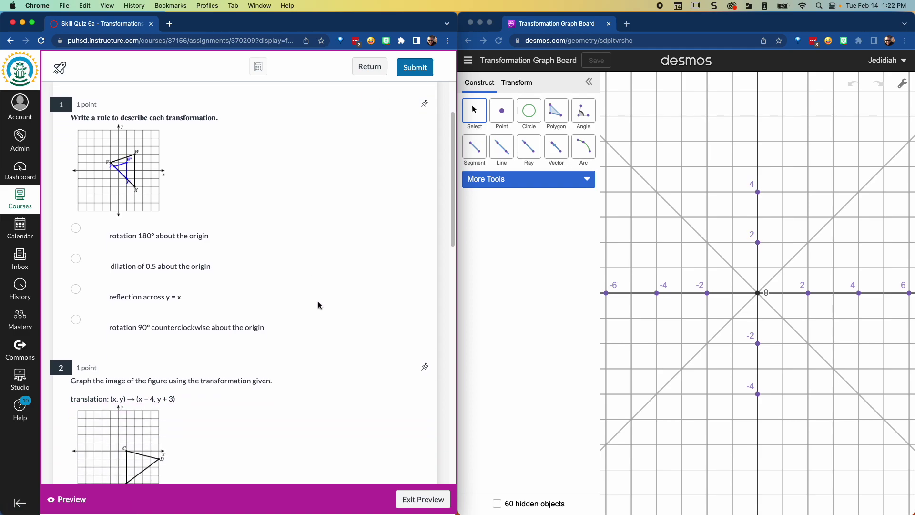
pyautogui.scroll(-18, 318, 306)
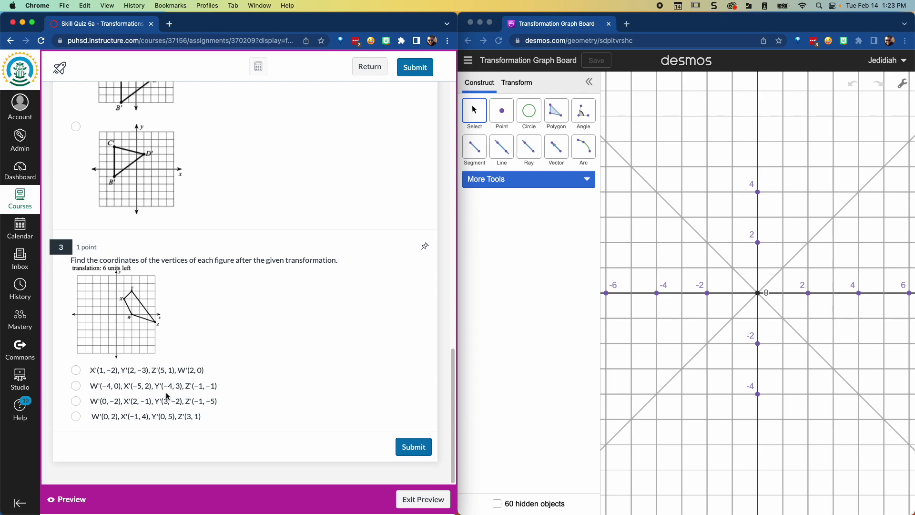
pyautogui.scroll(15, 234, 361)
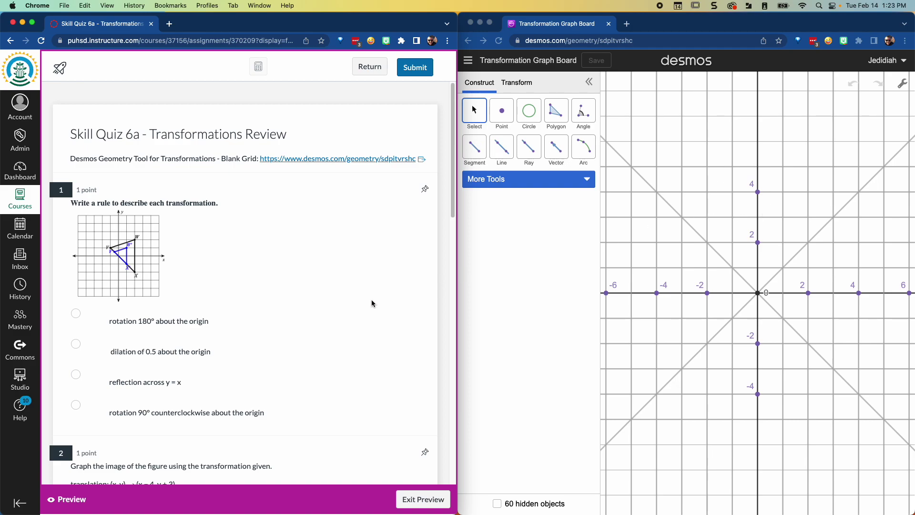
pyautogui.scroll(-10, 367, 304)
pyautogui.scroll(-3, 366, 302)
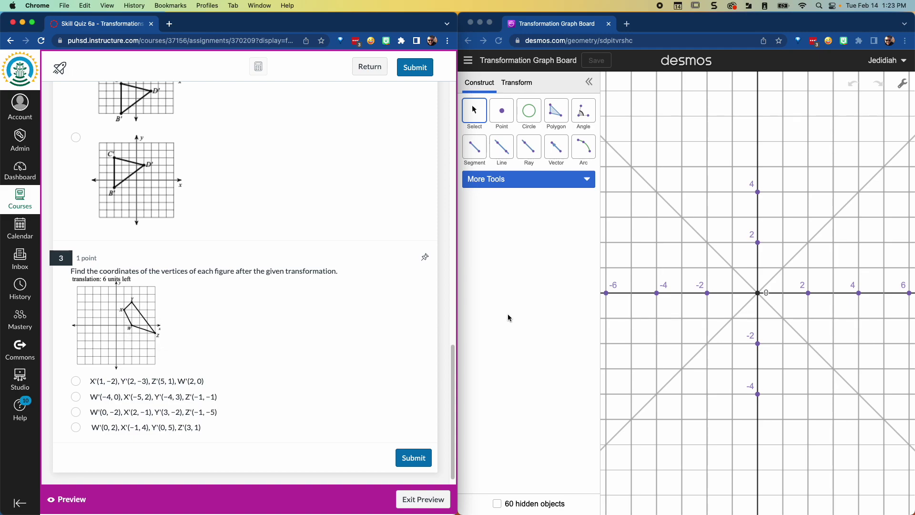
pyautogui.click(560, 118)
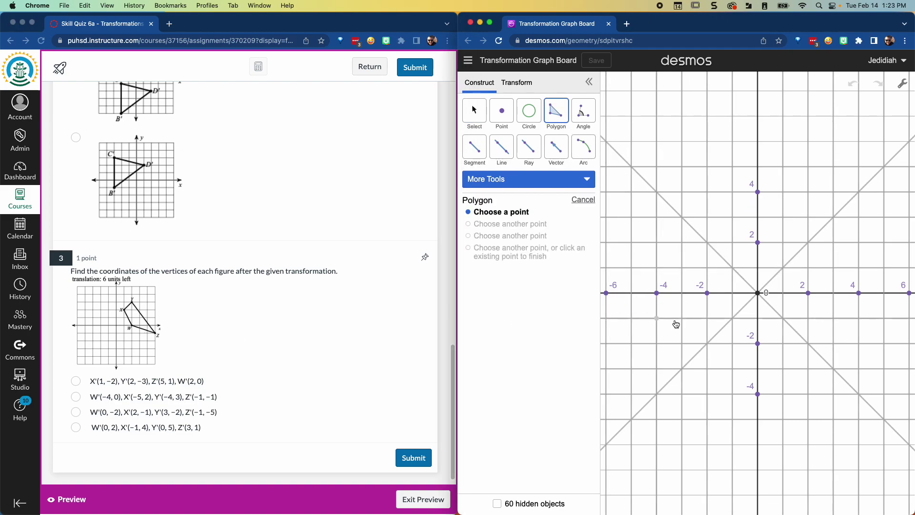
pyautogui.click(809, 293)
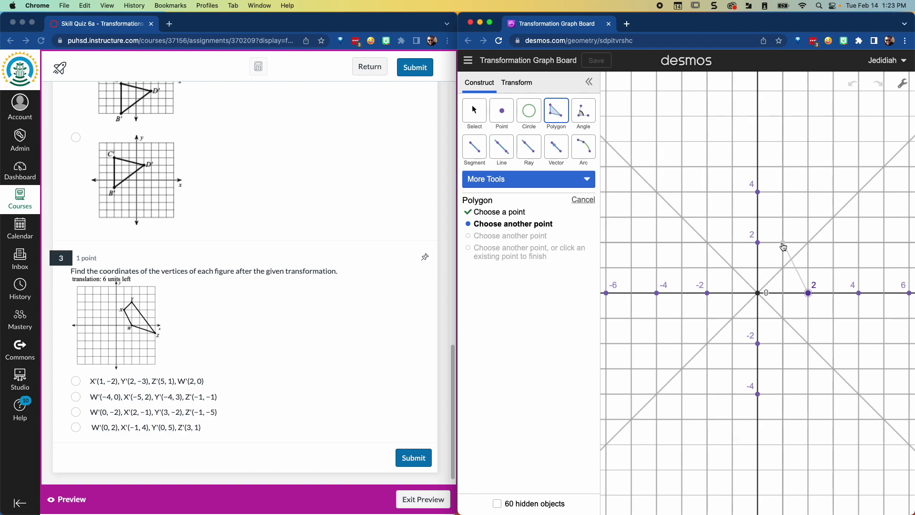
pyautogui.click(784, 244)
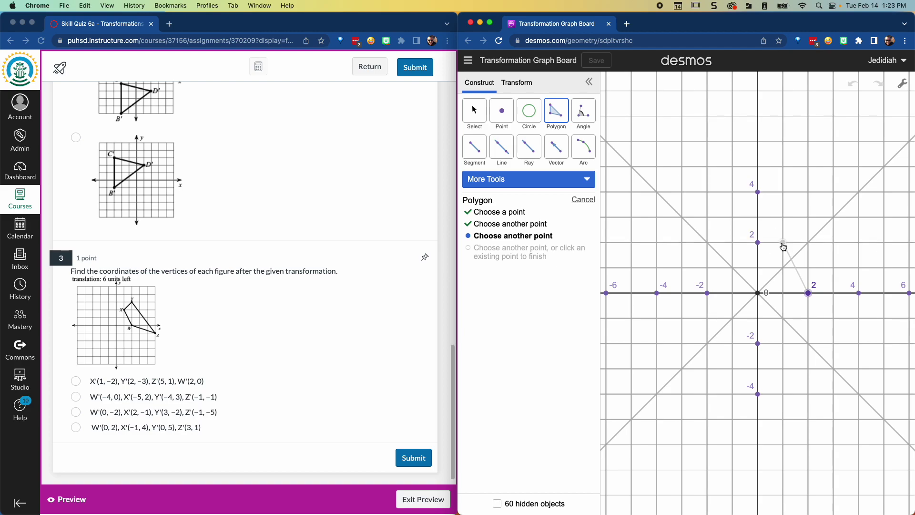
pyautogui.click(809, 219)
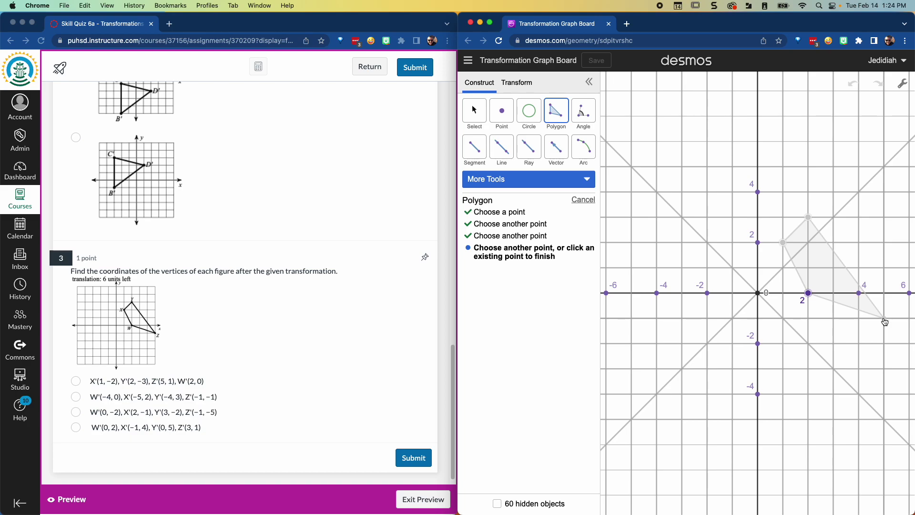
pyautogui.click(884, 318)
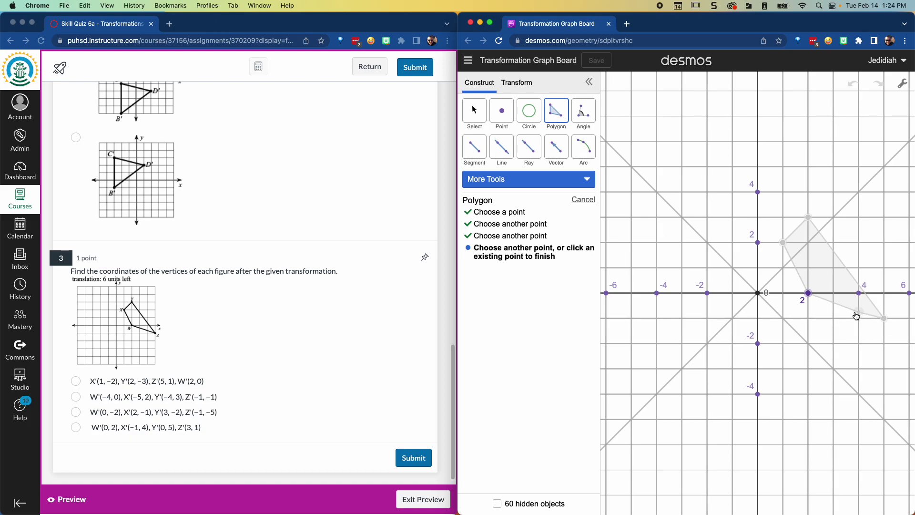
pyautogui.click(809, 294)
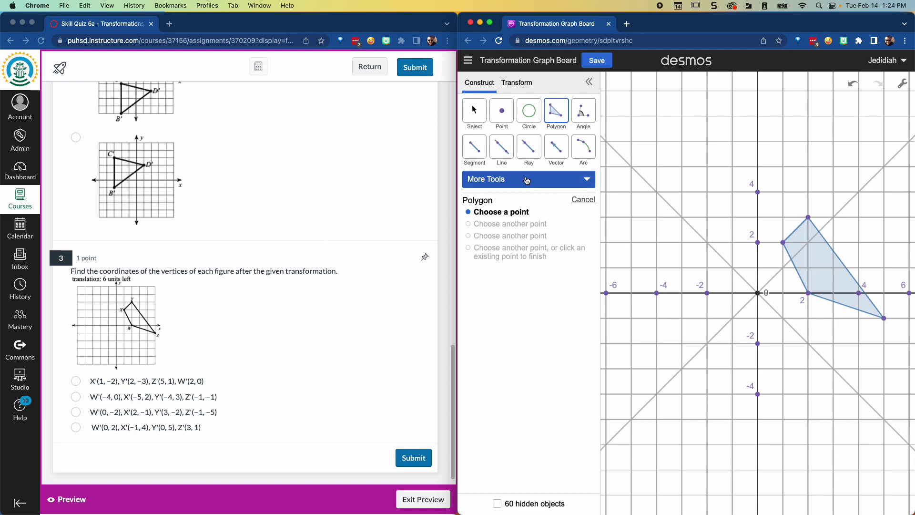
# Define a translation from point (2, 0) to point (−4, 0)
pyautogui.click(518, 89)
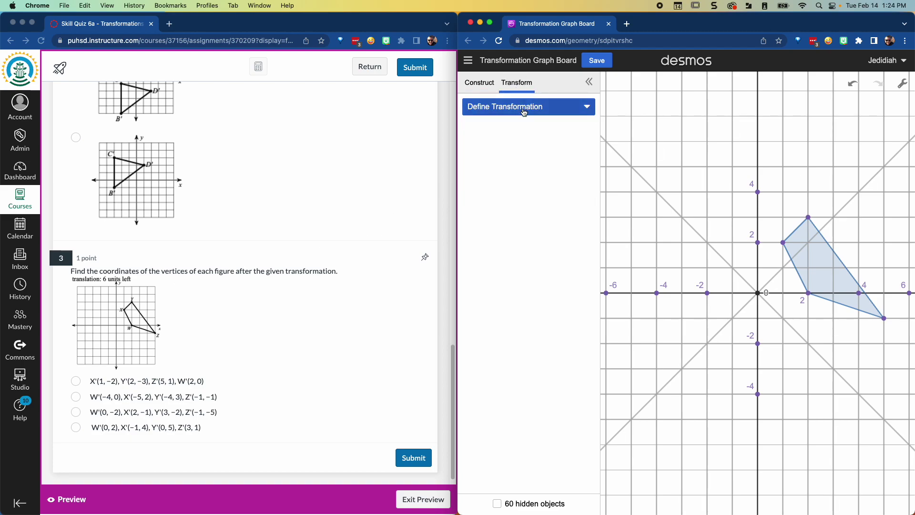
pyautogui.click(526, 106)
pyautogui.click(505, 154)
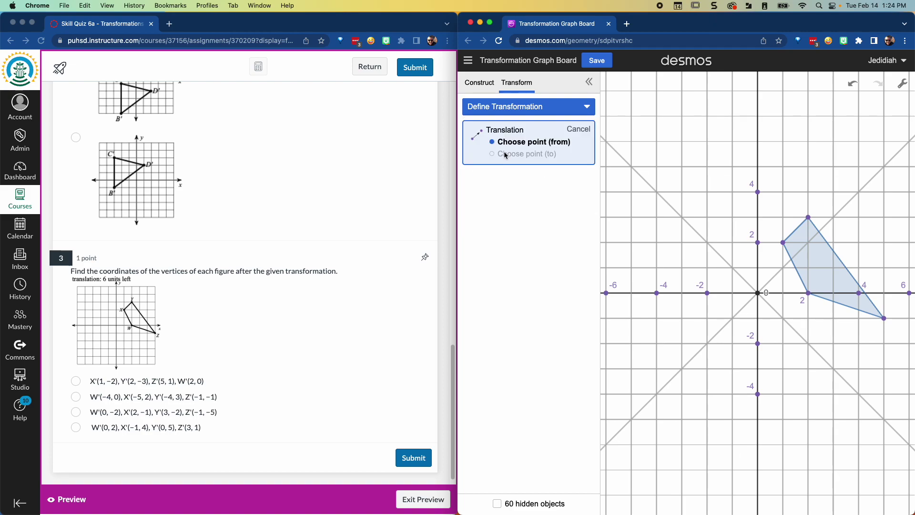
pyautogui.click(808, 294)
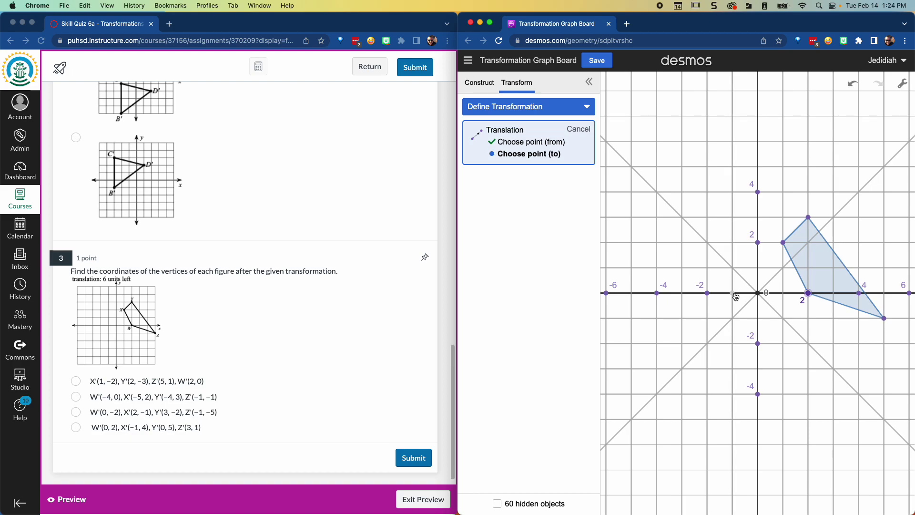
pyautogui.click(658, 294)
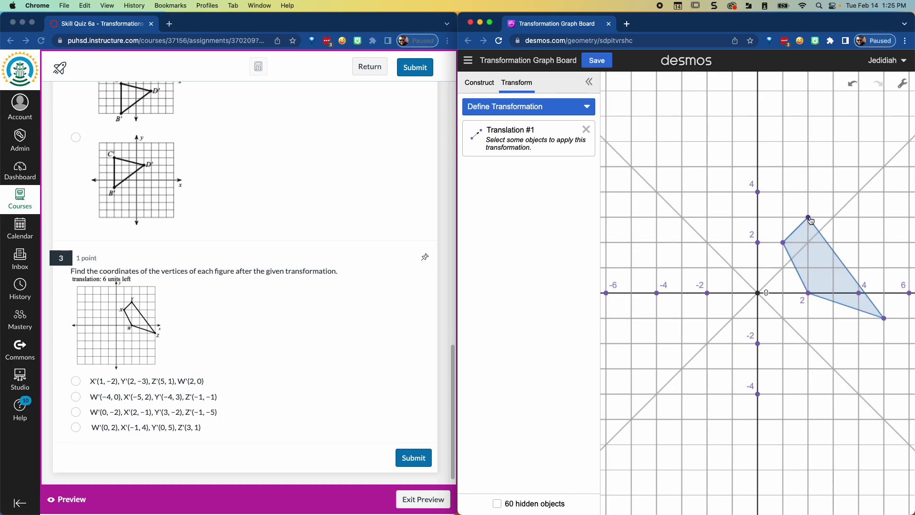
# Apply Translation #1 to the quadrilateral, shifting it six units left
pyautogui.click(823, 285)
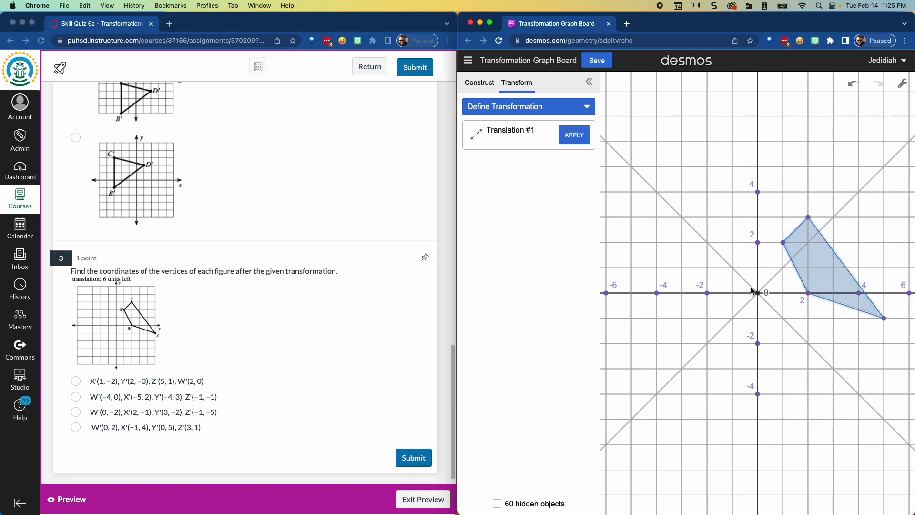
pyautogui.click(574, 136)
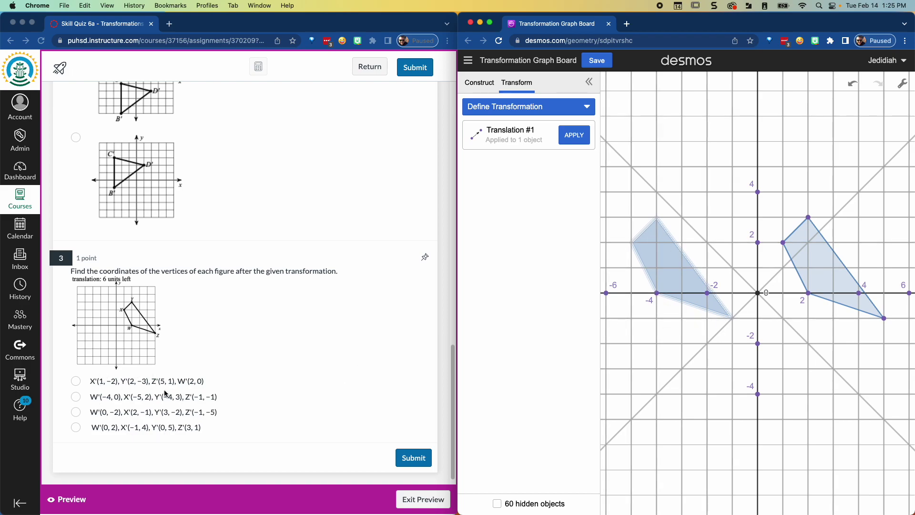
pyautogui.click(245, 336)
# Leave the quiz preview and switch the Canvas course to Student View
pyautogui.scroll(5, 325, 325)
pyautogui.scroll(5, 326, 329)
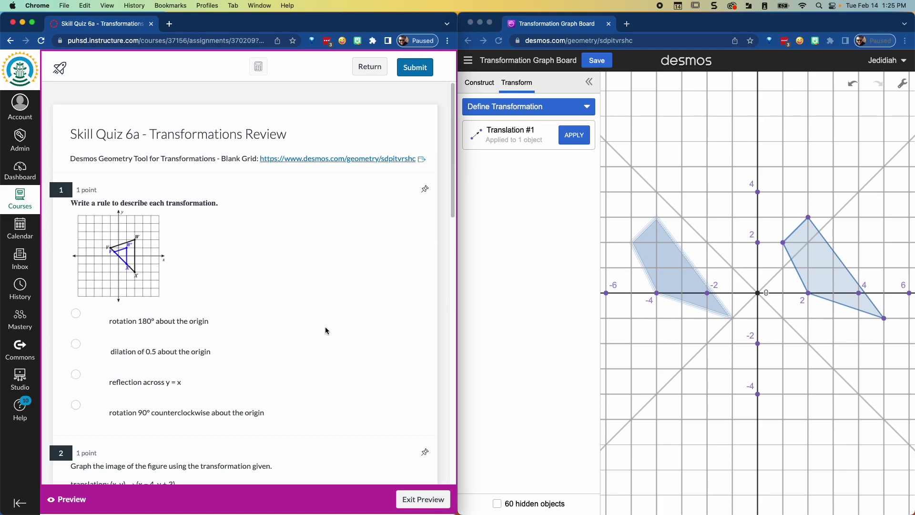
pyautogui.click(372, 67)
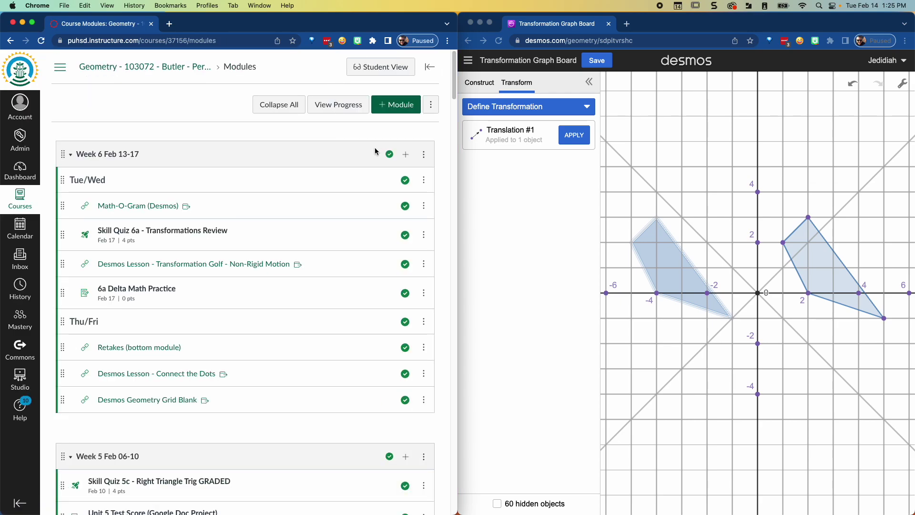
pyautogui.click(397, 67)
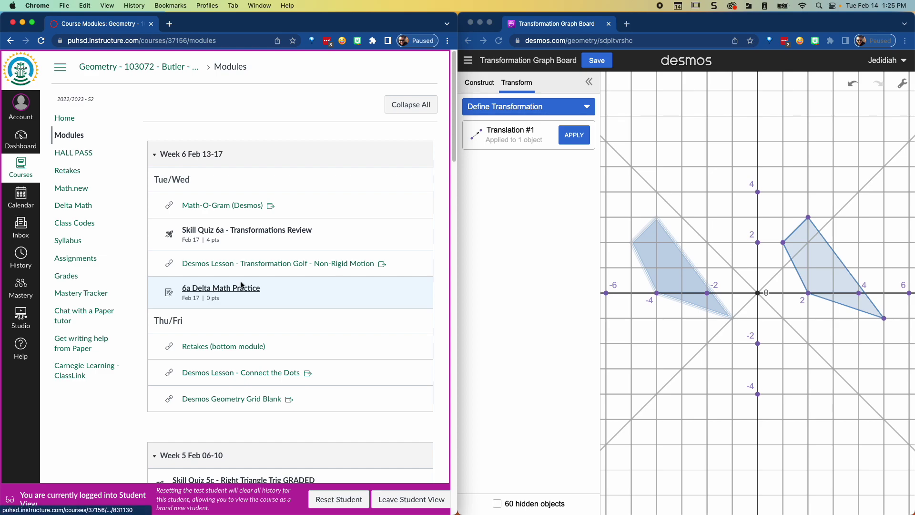
# Open Skill Quiz 6a - Transformations Review, begin it, and scroll to question 3
pyautogui.click(234, 236)
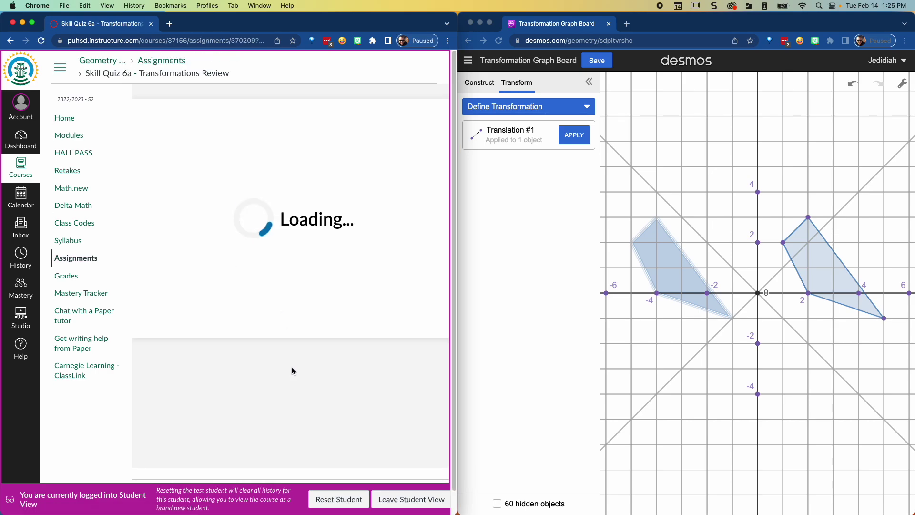
pyautogui.click(166, 302)
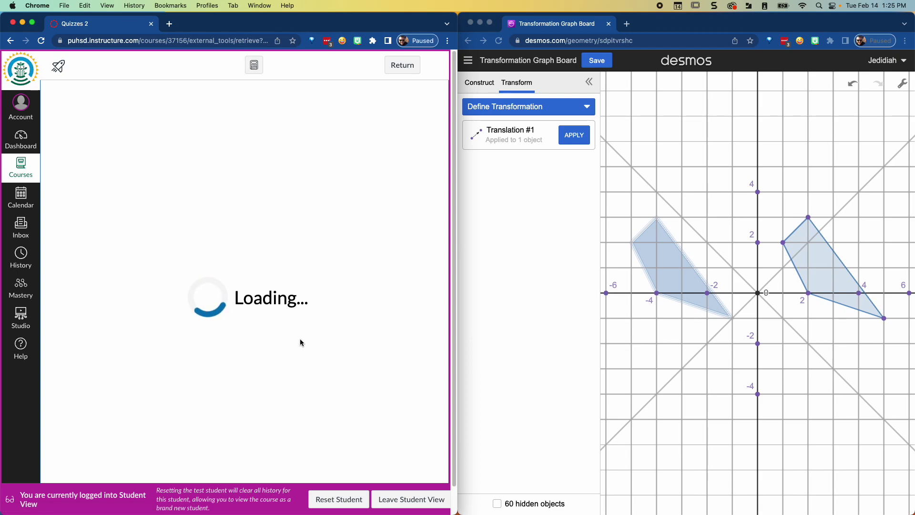
pyautogui.scroll(-7, 300, 342)
pyautogui.scroll(-10, 300, 342)
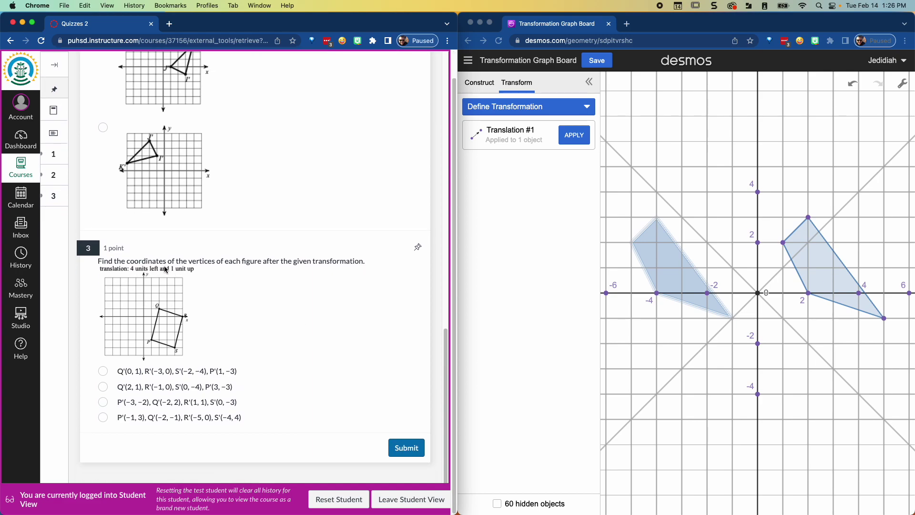
# Reload the Desmos geometry page, discarding unsaved changes, then reload the quiz page
pyautogui.click(501, 41)
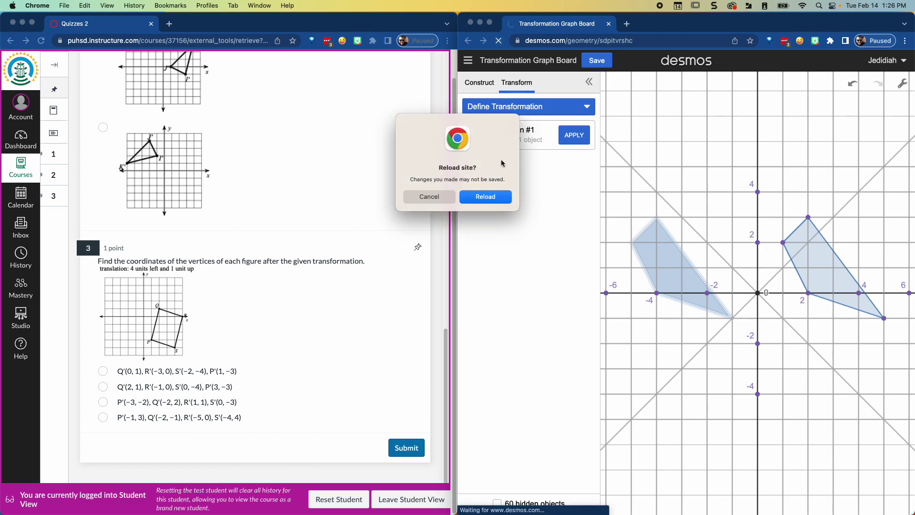
pyautogui.click(494, 197)
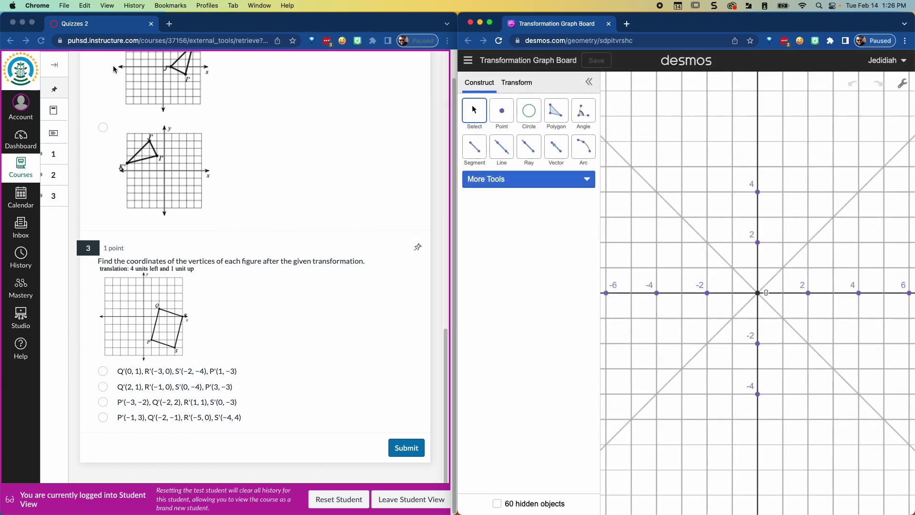
pyautogui.click(41, 42)
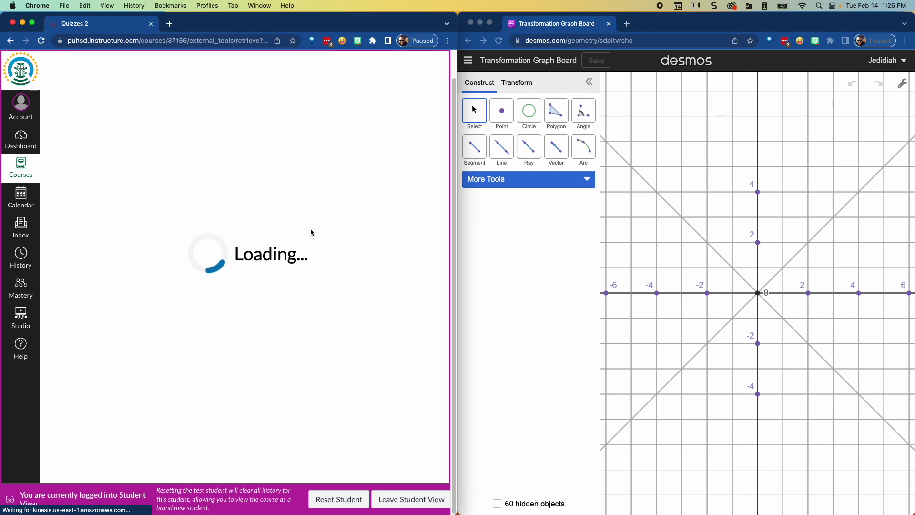
pyautogui.scroll(-15, 282, 324)
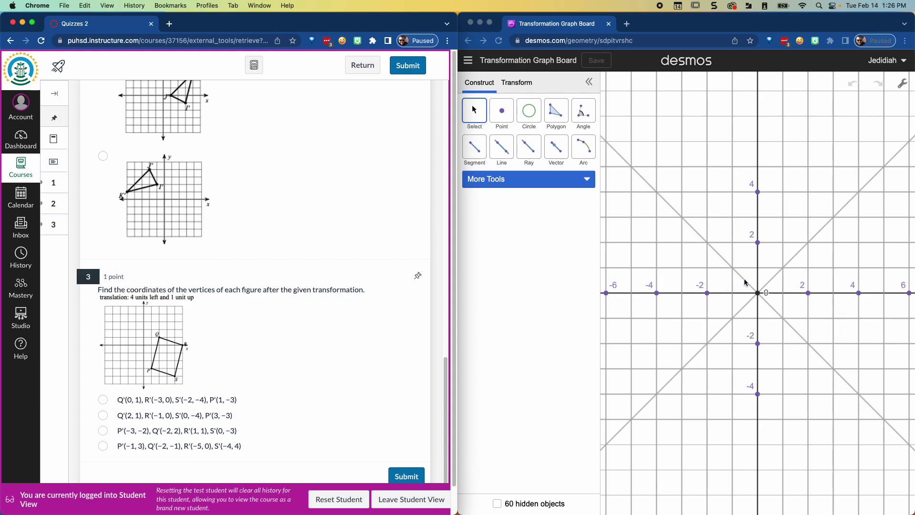
# Draw quadrilateral PQRS with vertices (1, −3), (2, 1), (5, 0) and (4, −4)
pyautogui.click(556, 111)
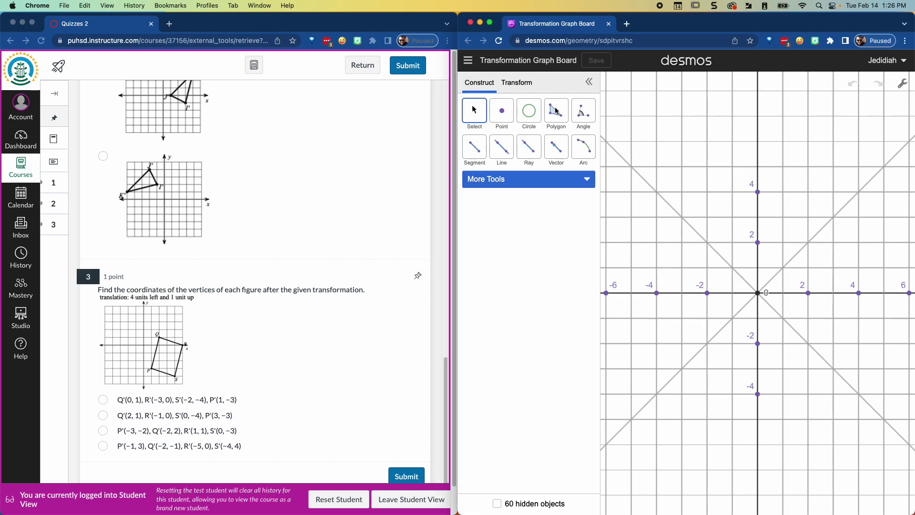
pyautogui.click(558, 113)
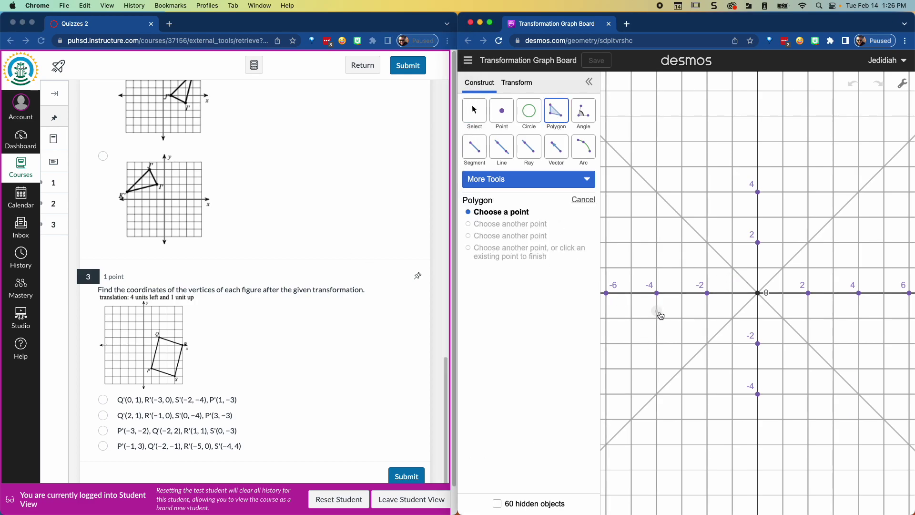
pyautogui.click(783, 369)
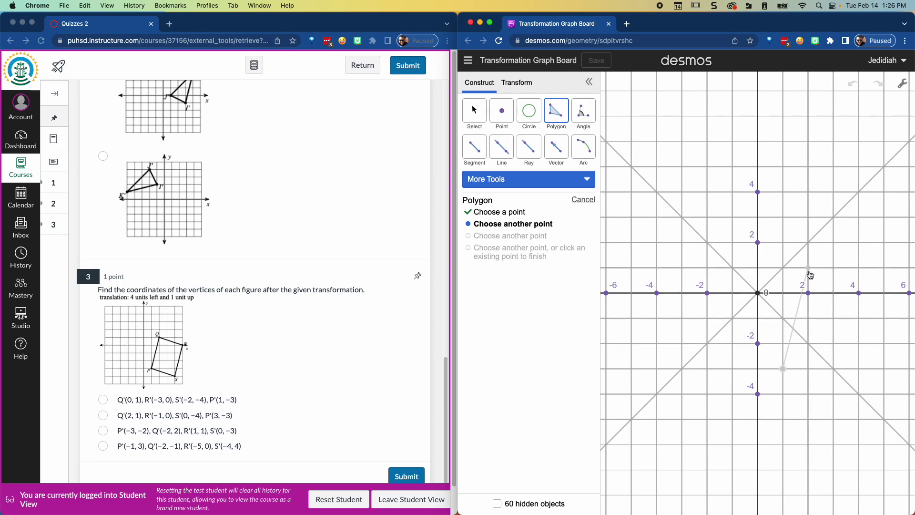
pyautogui.click(809, 268)
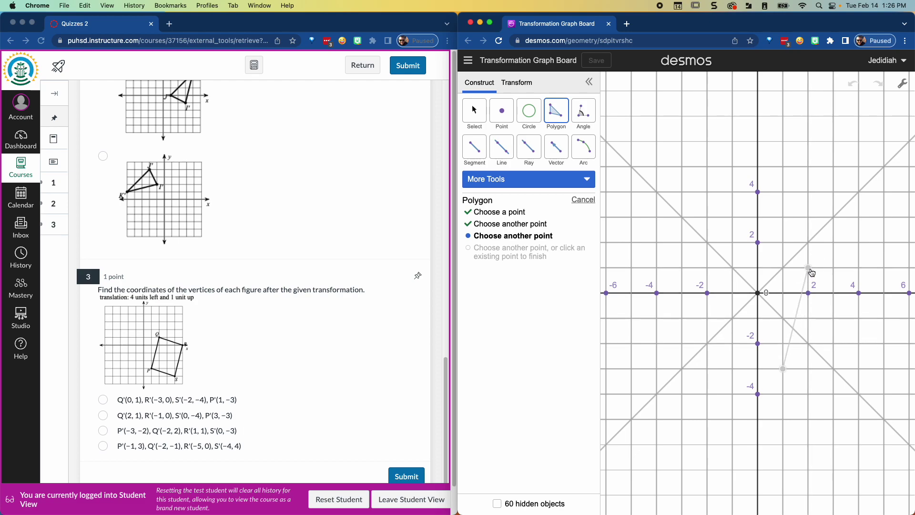
pyautogui.click(886, 295)
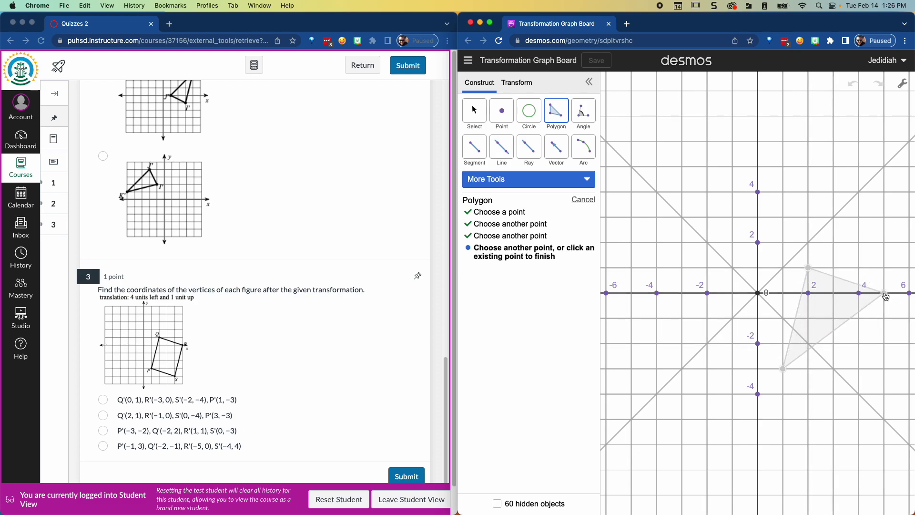
pyautogui.click(859, 395)
pyautogui.click(785, 370)
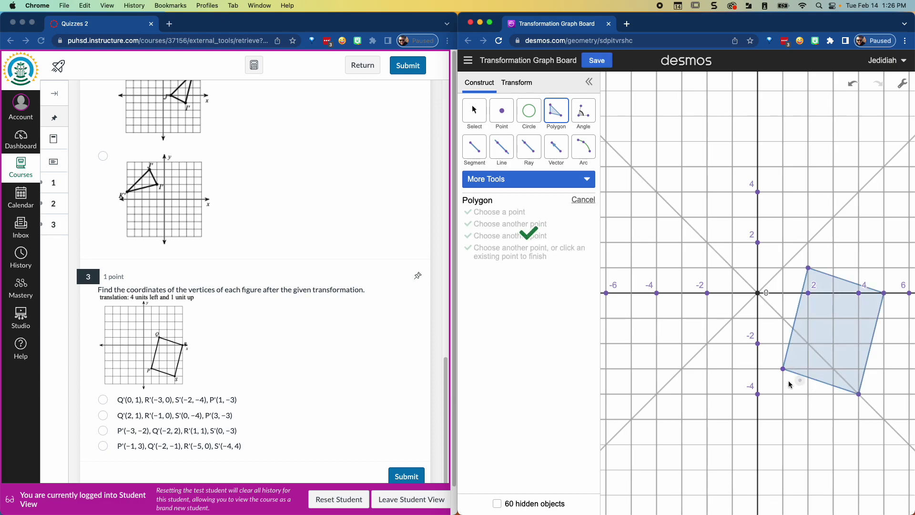
# Reflect the quadrilateral across the line y = x
pyautogui.click(516, 83)
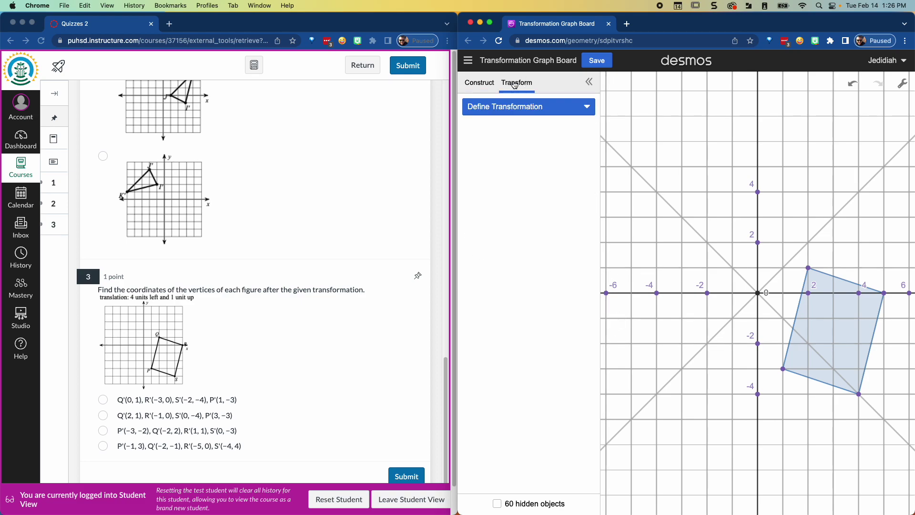
pyautogui.click(532, 113)
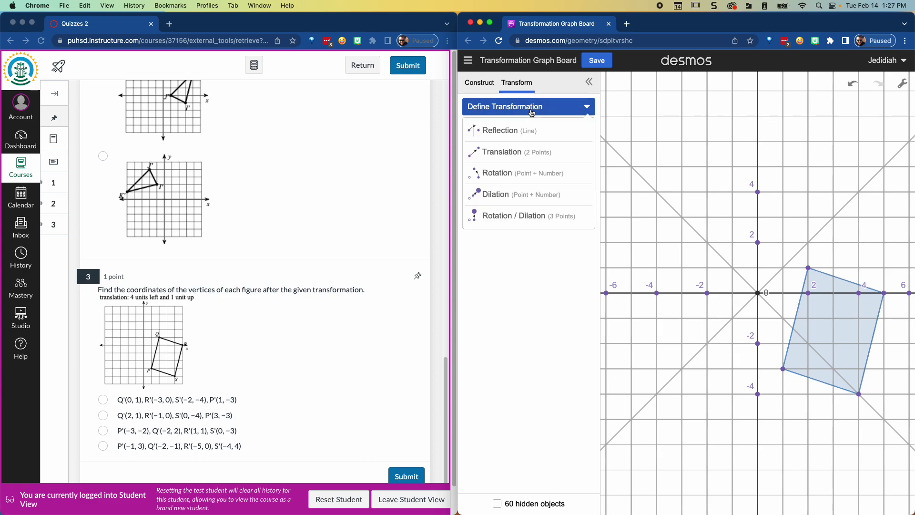
pyautogui.click(504, 136)
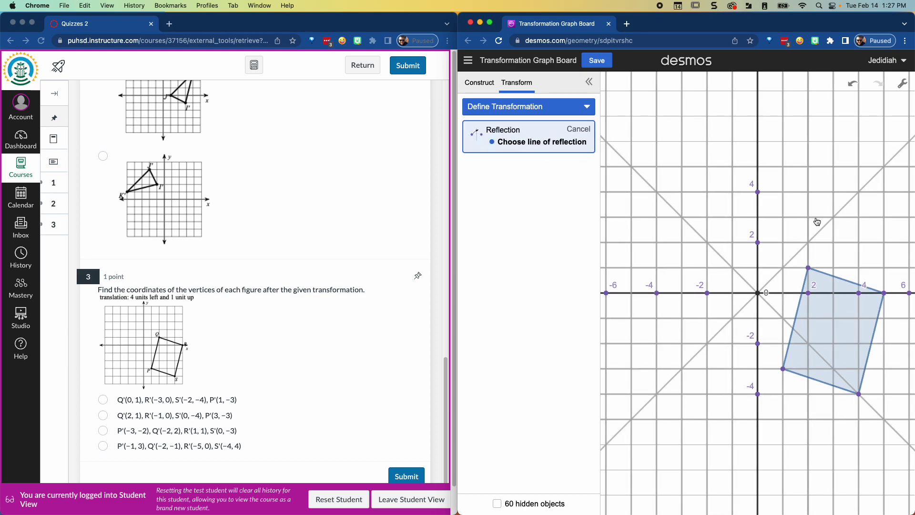
pyautogui.click(828, 232)
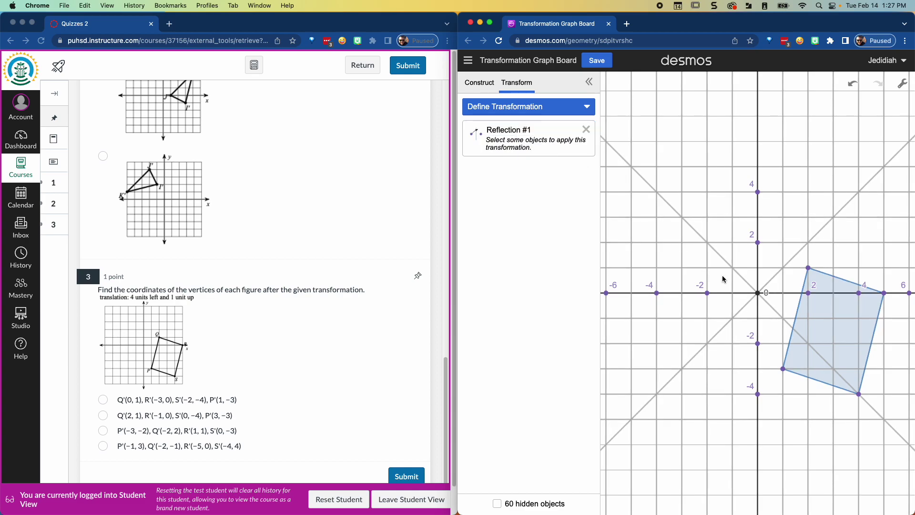
pyautogui.click(826, 337)
pyautogui.click(570, 139)
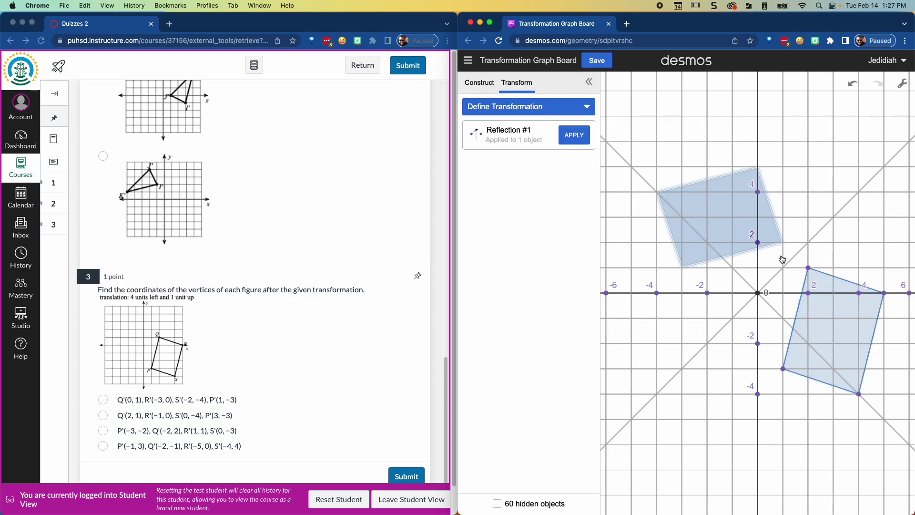
pyautogui.click(587, 108)
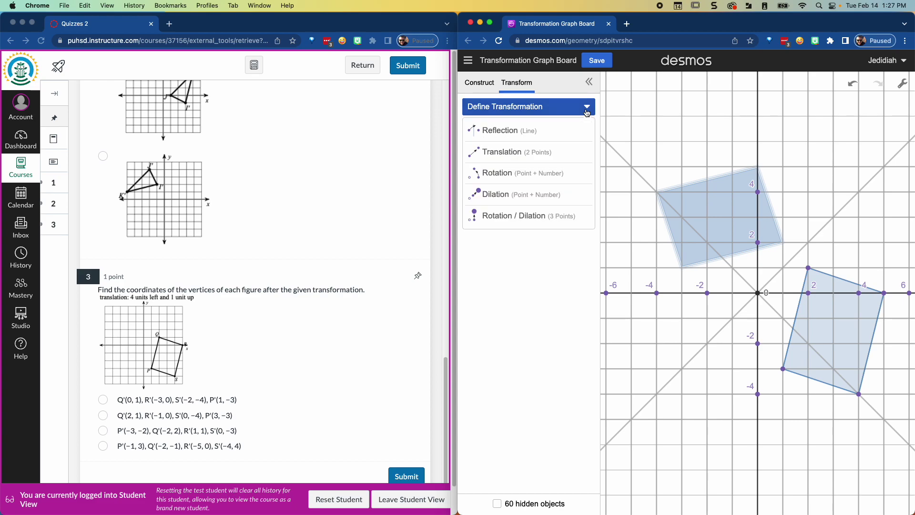
# Rotate the quadrilateral 270° about the origin
pyautogui.click(497, 174)
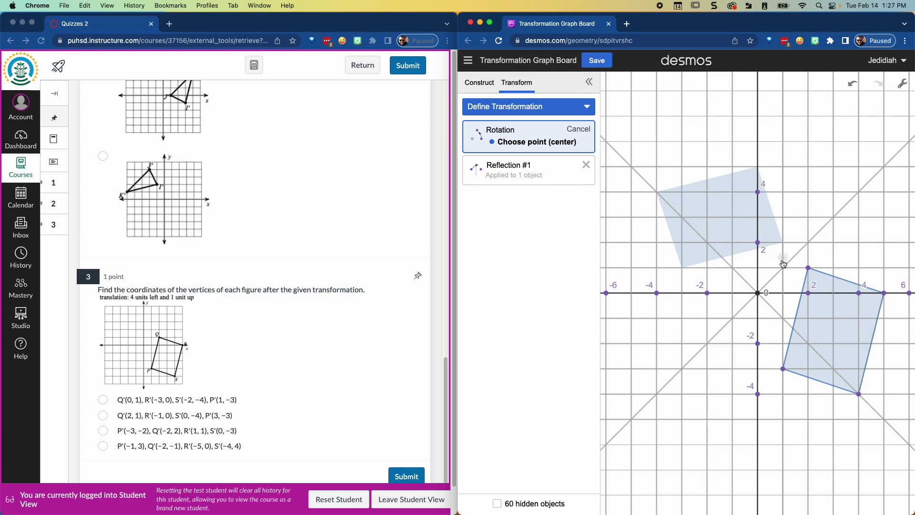
pyautogui.click(758, 294)
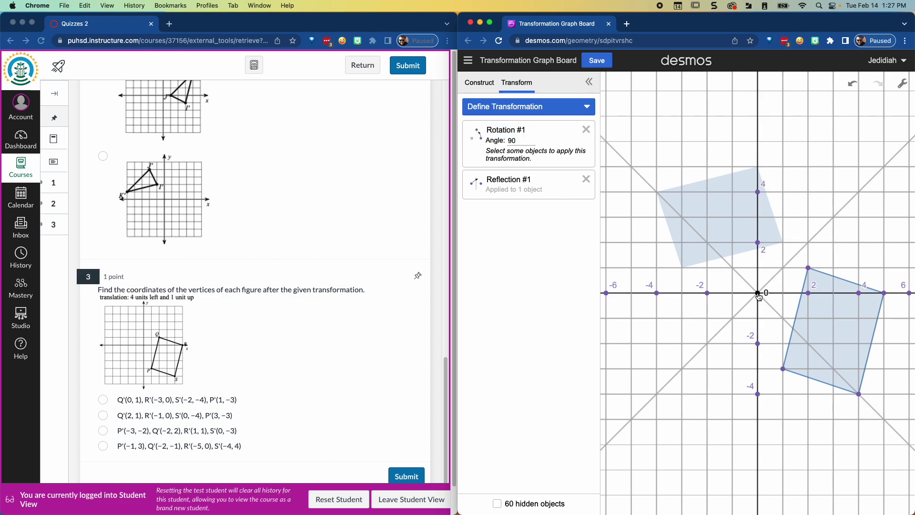
pyautogui.doubleClick(512, 141)
pyautogui.write('27')
pyautogui.click(821, 311)
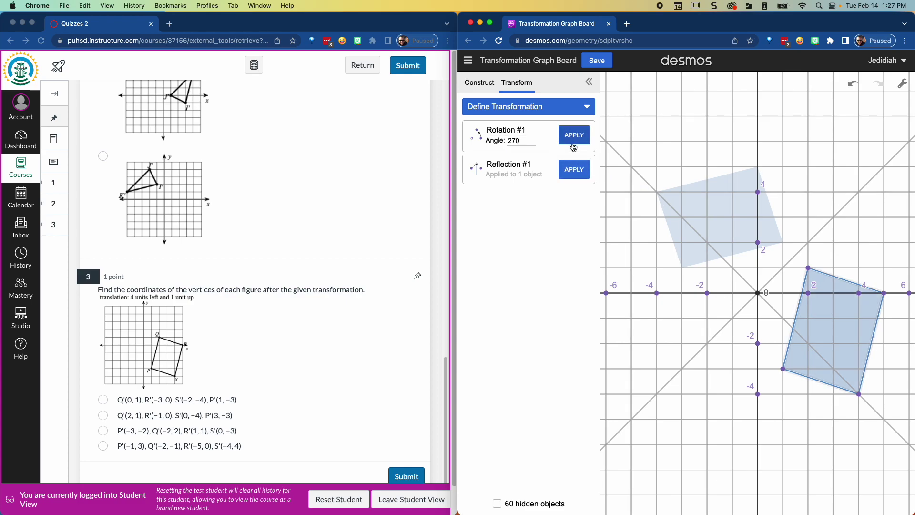
pyautogui.click(573, 143)
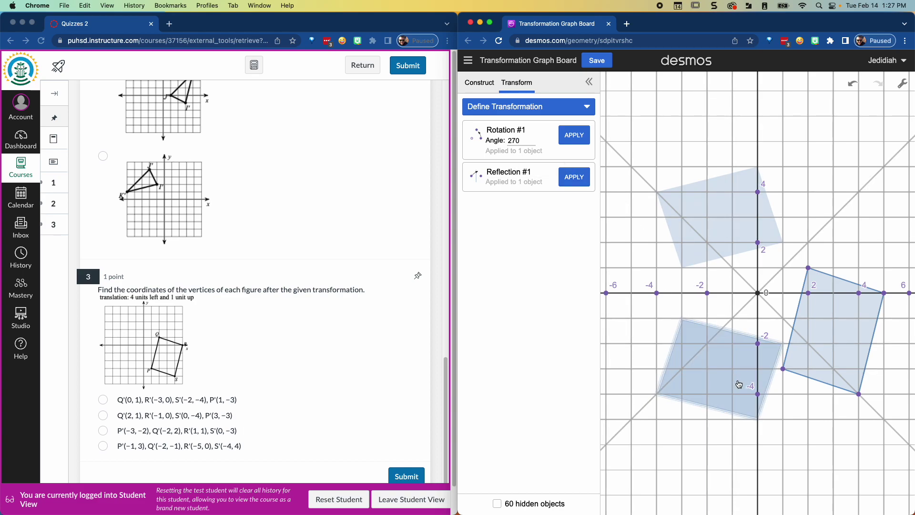
# Undo the rotation and reflection, and delete the rotation transformation
pyautogui.click(853, 85)
pyautogui.click(855, 85)
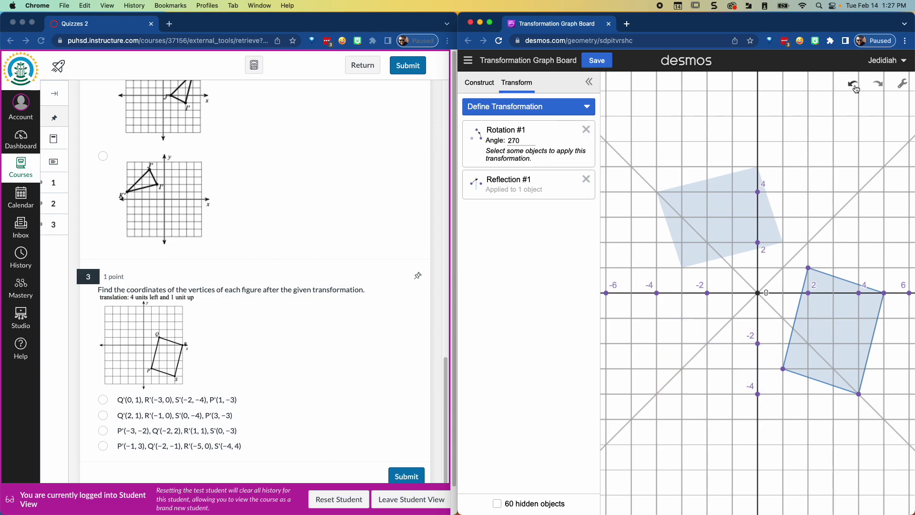
pyautogui.click(855, 86)
pyautogui.click(587, 178)
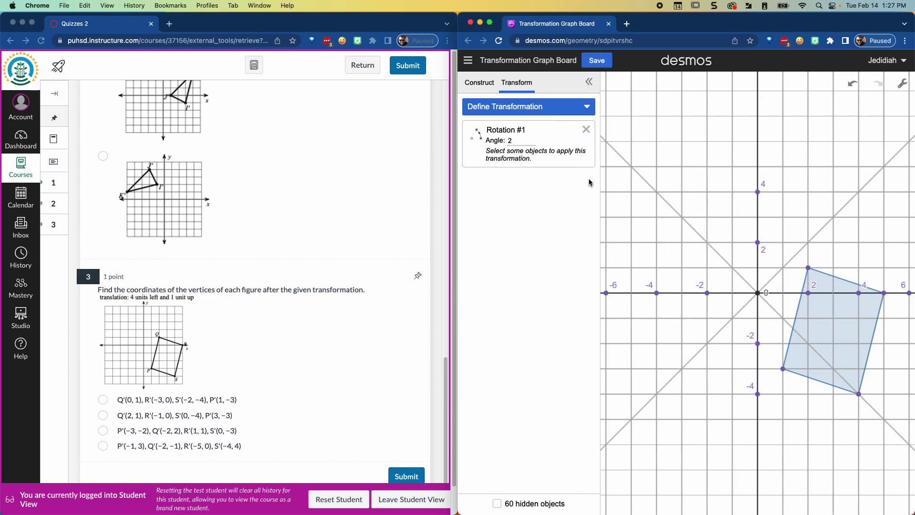
pyautogui.click(587, 130)
# Dilate the quadrilateral by a scale factor of 0.5 about the origin
pyautogui.click(508, 107)
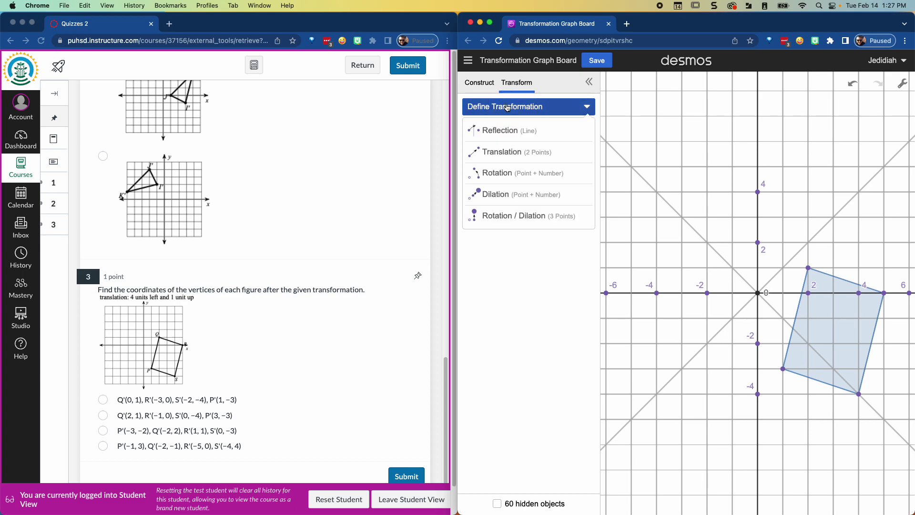
pyautogui.click(498, 196)
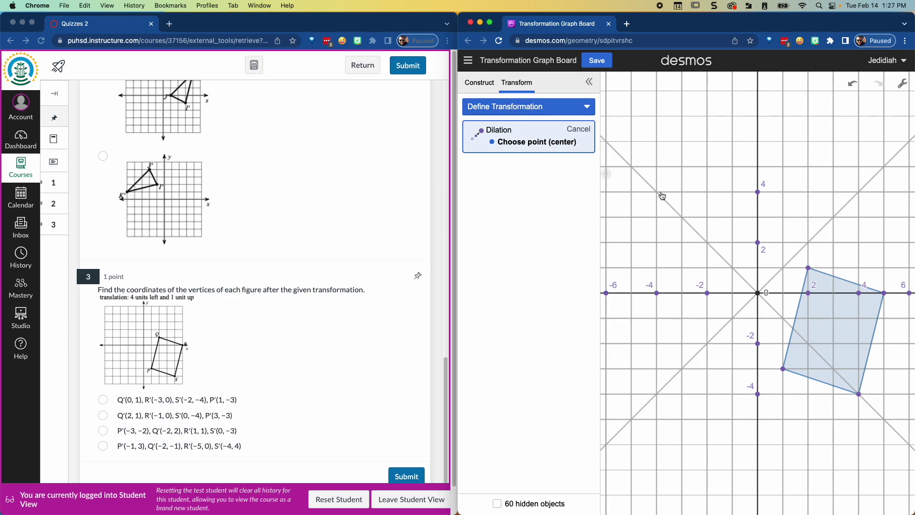
pyautogui.click(758, 293)
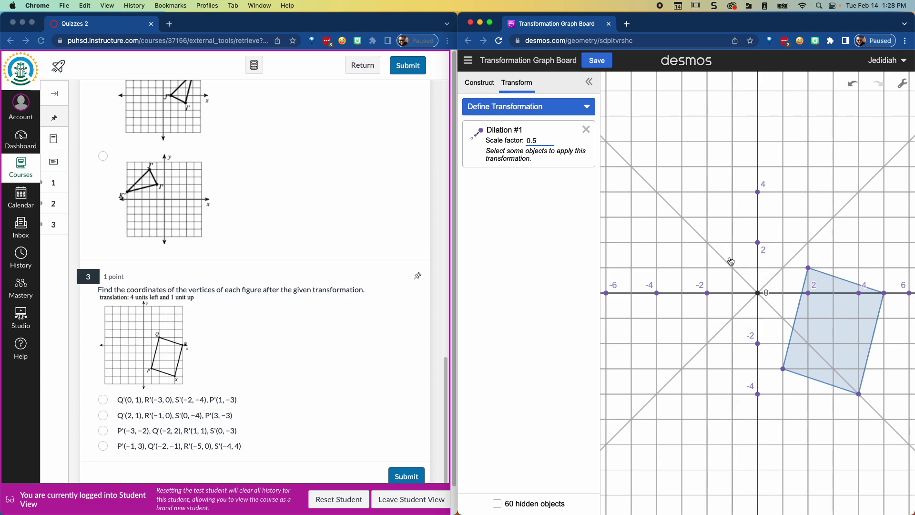
pyautogui.click(827, 336)
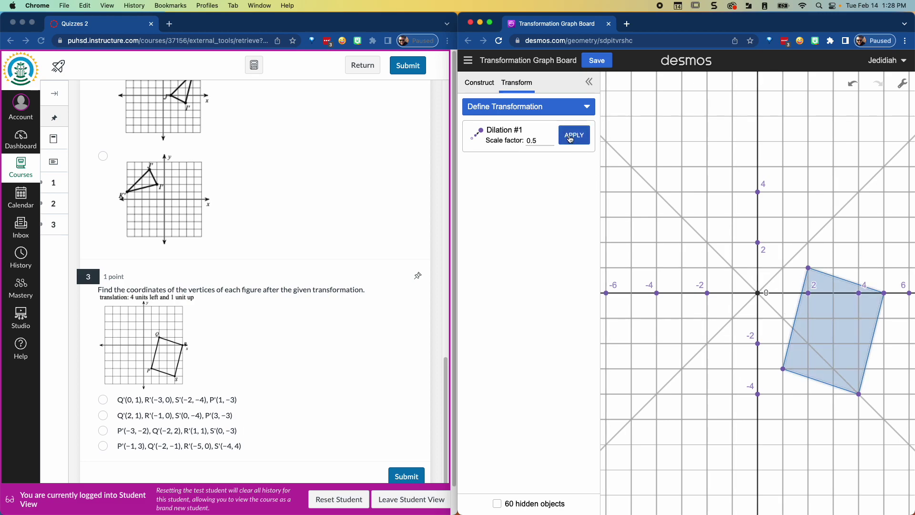
pyautogui.click(571, 138)
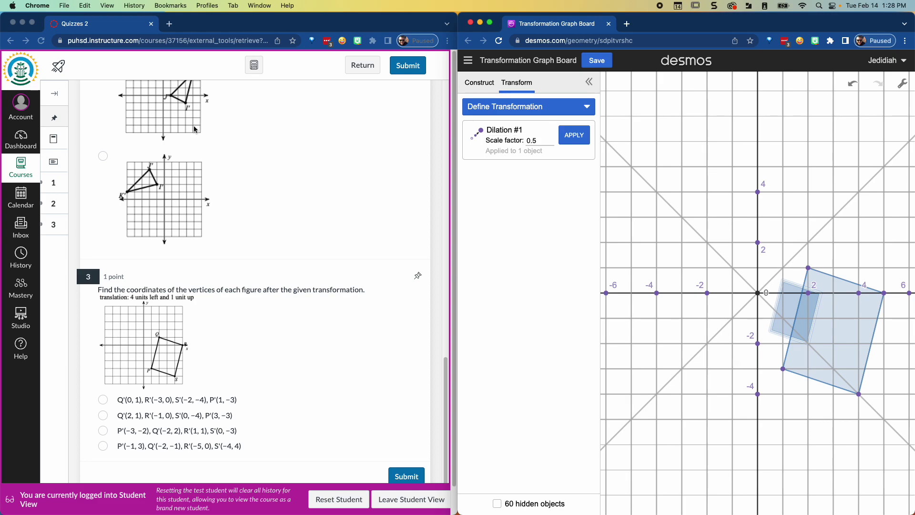
pyautogui.scroll(15, 258, 196)
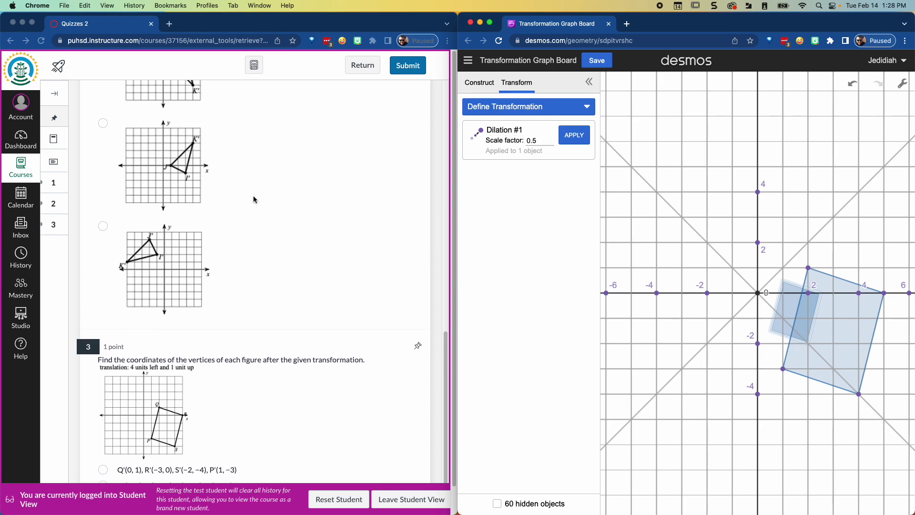